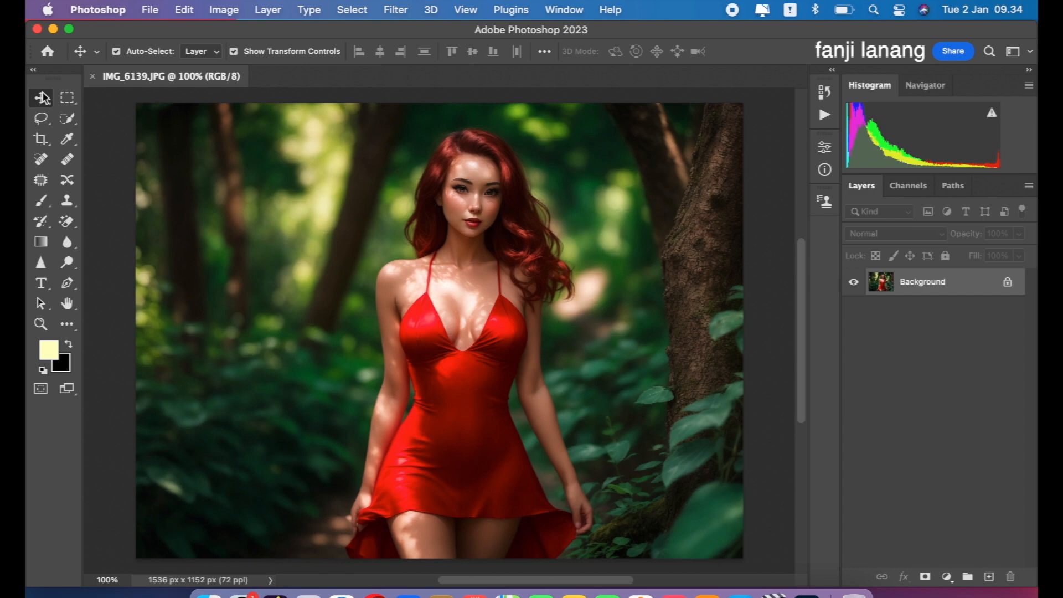
Duplicate the Background layer, open the copy in the Camera Raw Filter, and fit the whole image in the preview
key("XF86MonBrightnessUp")
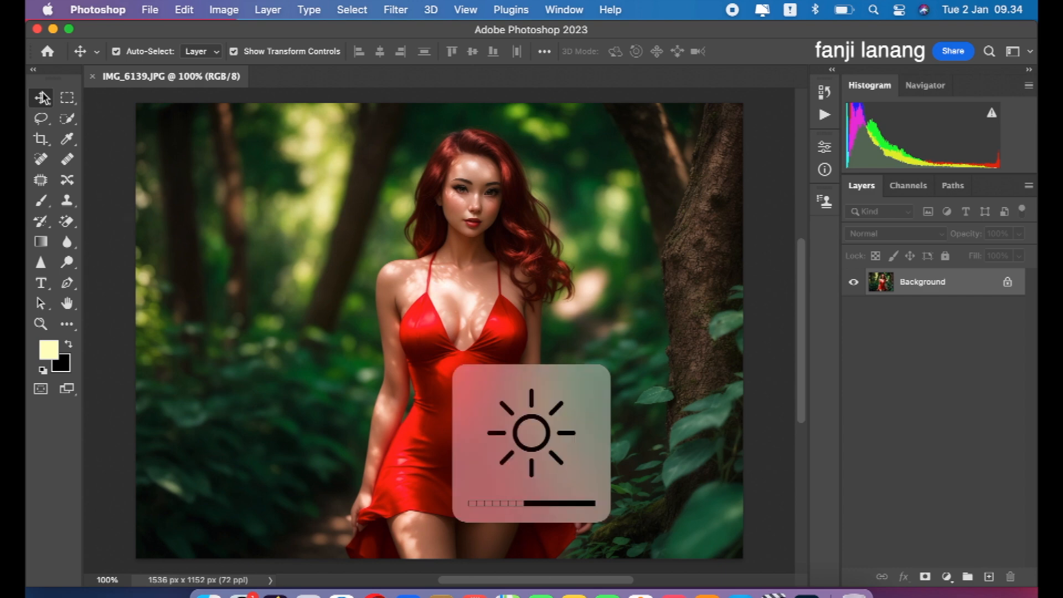
left_click_drag(915, 289, 988, 567)
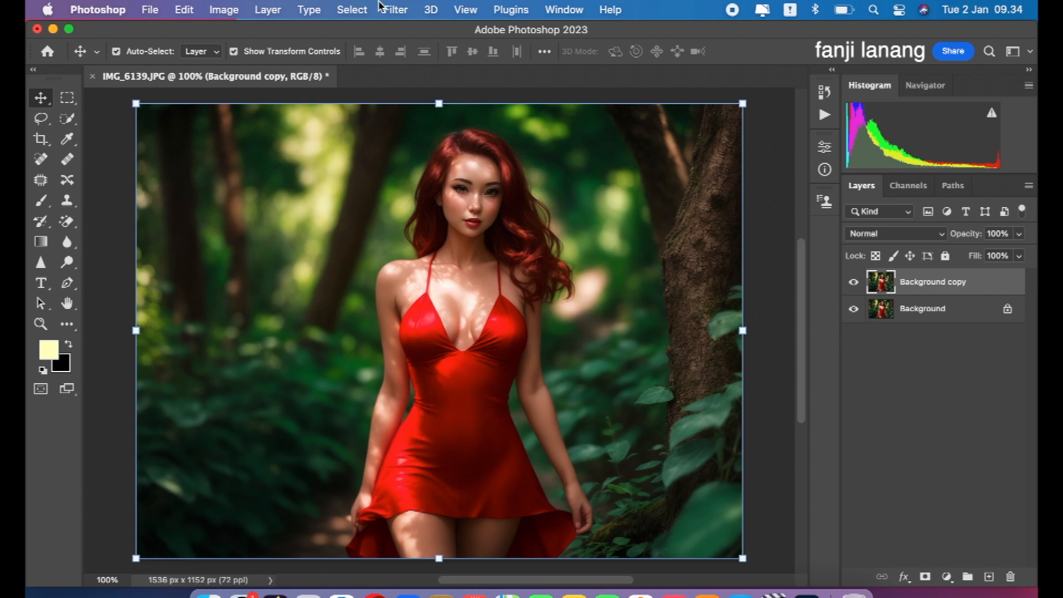
left_click(390, 10)
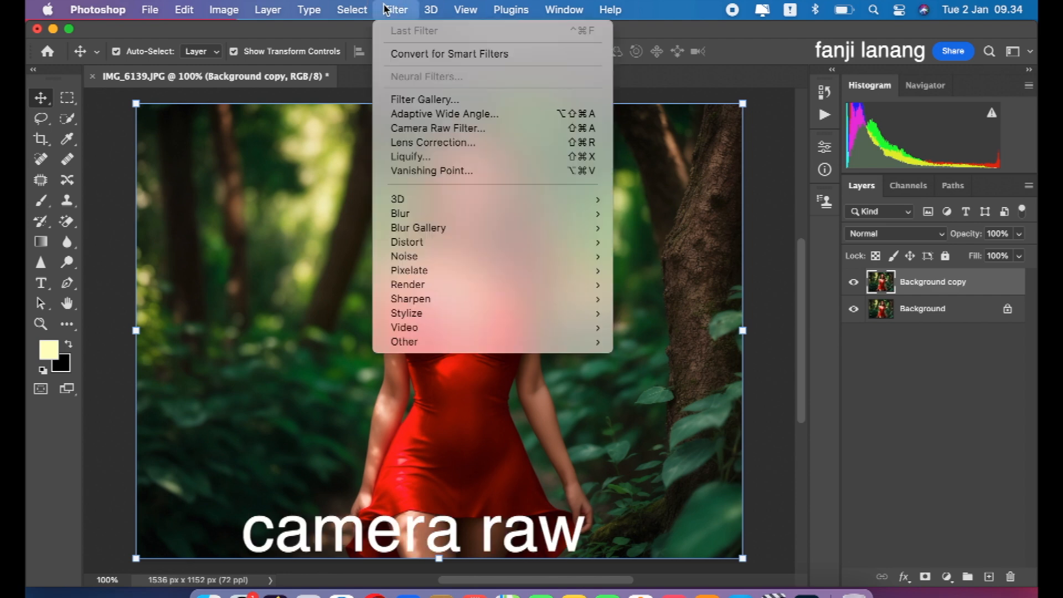
left_click(460, 130)
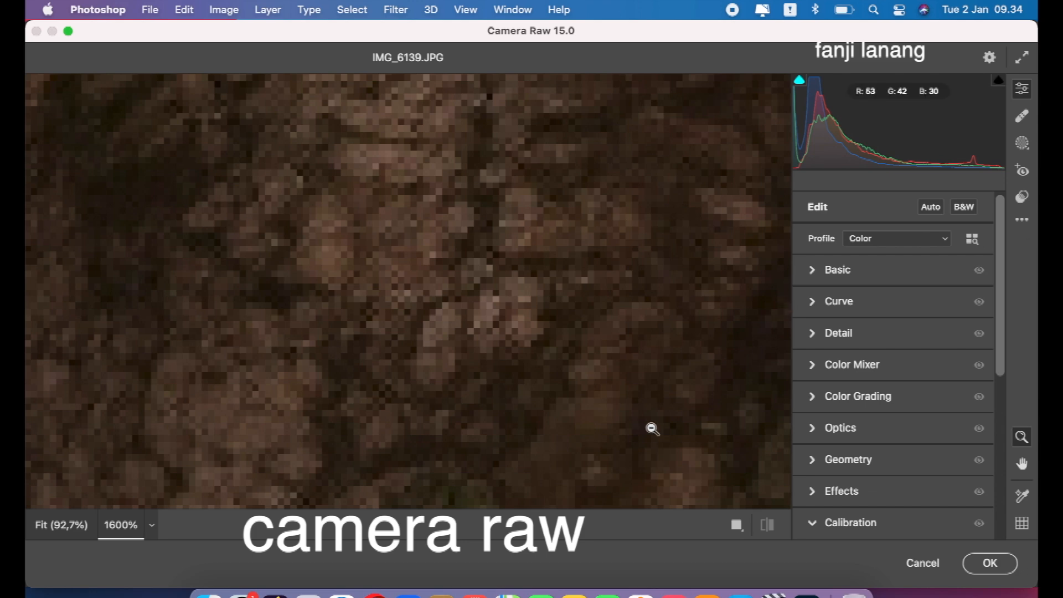
left_click(152, 525)
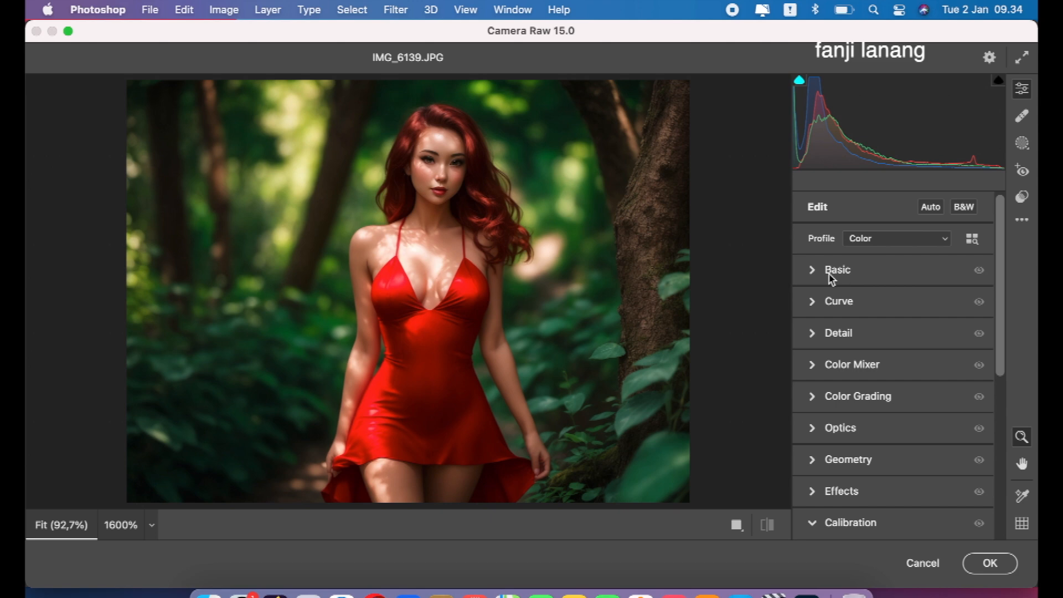
Set the Basic tone values: Exposure +0,15, Contrast -15, Highlights -30, Shadows +100 and Whites -14
left_click(814, 271)
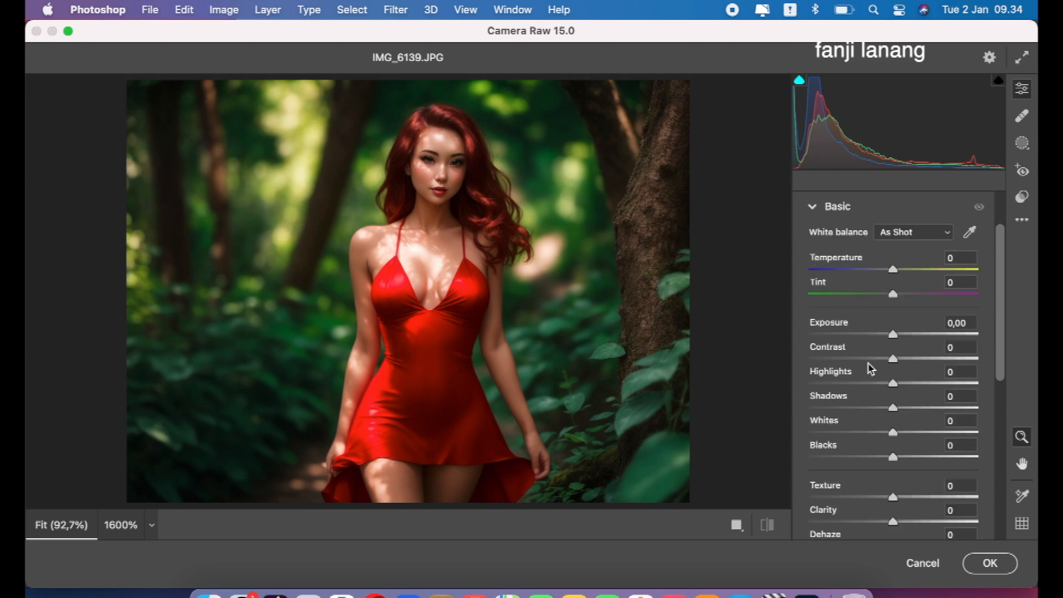
mouse_move(893, 359)
left_mouse_down()
mouse_move(841, 360)
mouse_move(932, 364)
mouse_move(814, 360)
mouse_move(881, 373)
left_mouse_up()
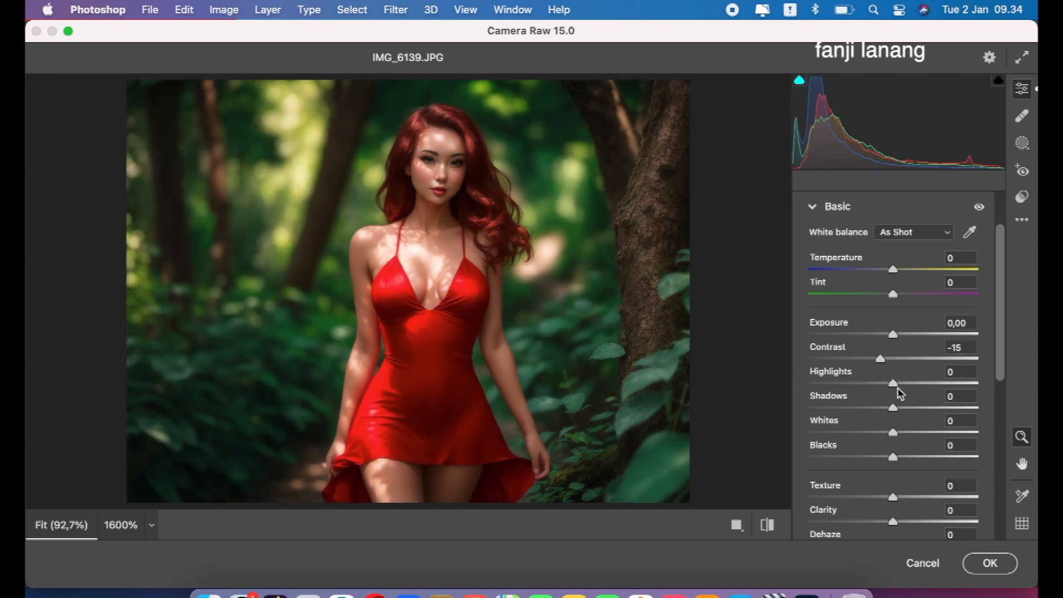
left_click_drag(893, 408, 1031, 411)
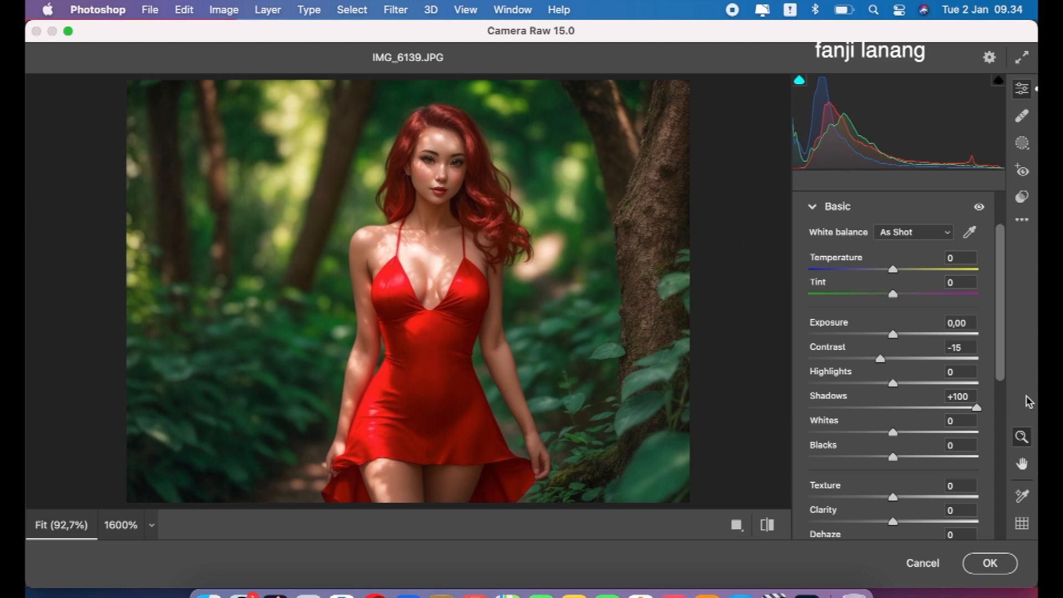
left_click_drag(893, 334, 900, 343)
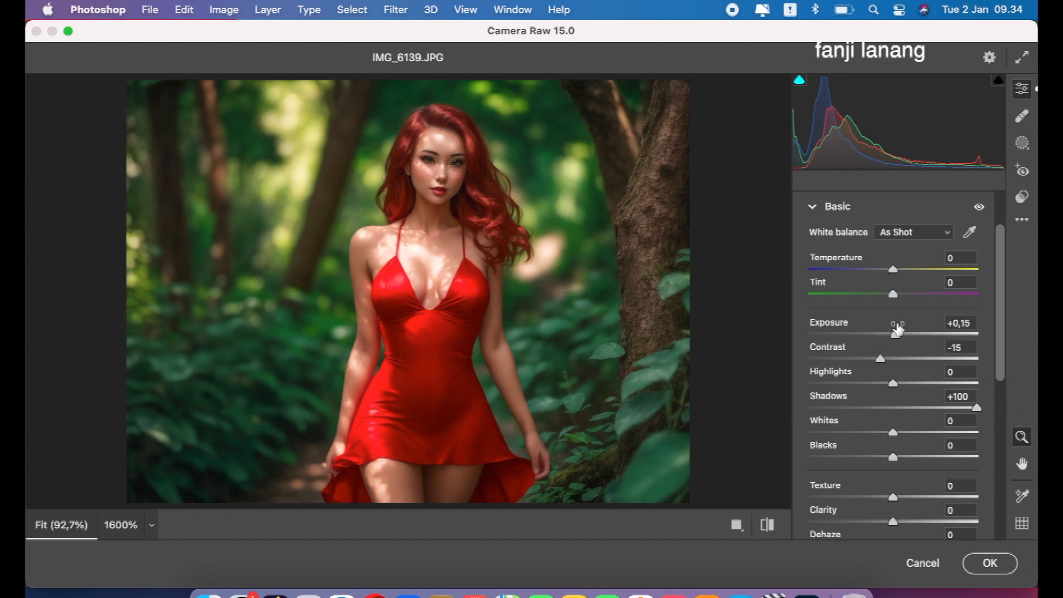
mouse_move(893, 436)
left_mouse_down()
mouse_move(846, 442)
mouse_move(880, 434)
left_mouse_up()
left_click_drag(891, 383, 866, 418)
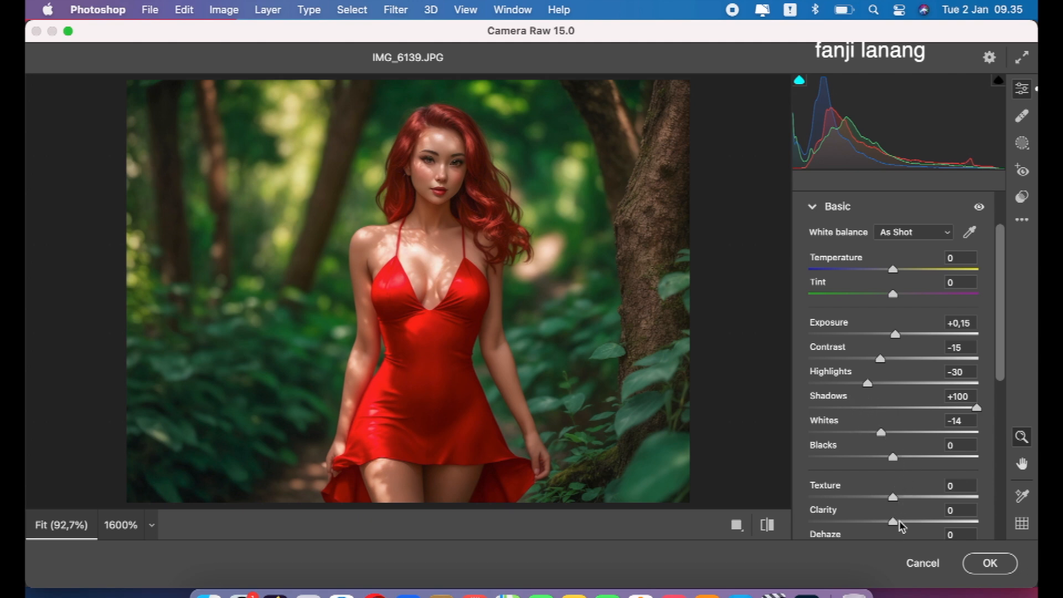
Set Clarity to +25 in the Basic adjustments and compare the before and after views
left_click_drag(913, 522, 916, 529)
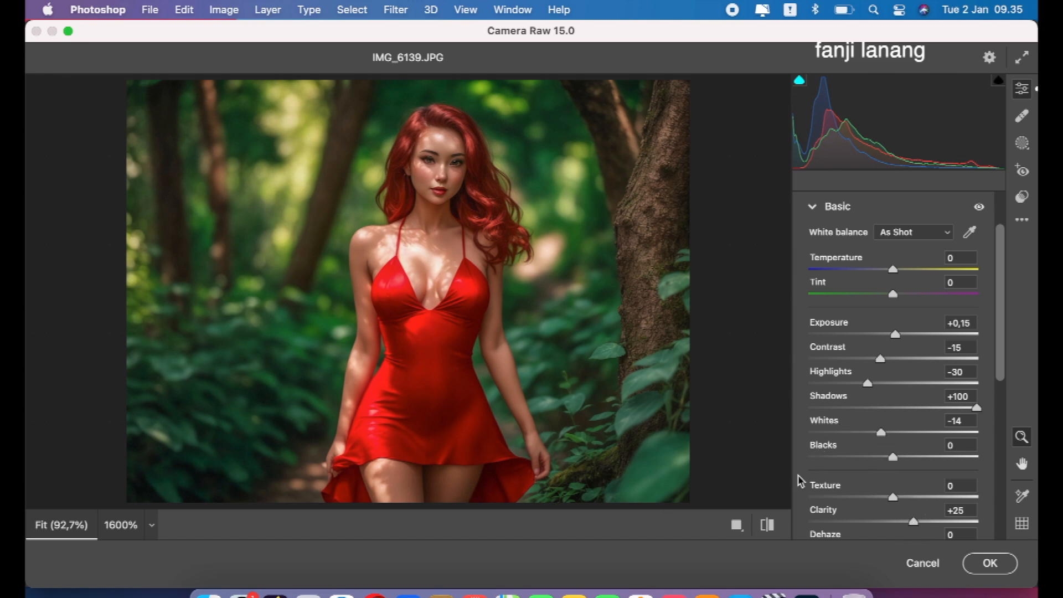
left_click(771, 525)
left_click(771, 524)
left_click_drag(999, 285, 992, 364)
left_click_drag(892, 431, 905, 440)
left_click(1001, 238)
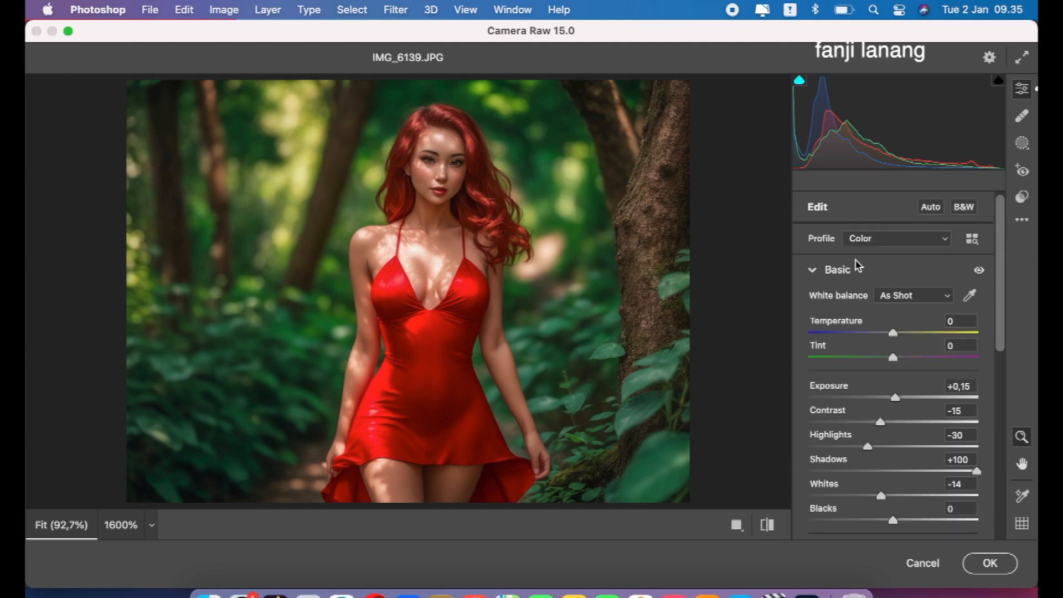
left_click(825, 277)
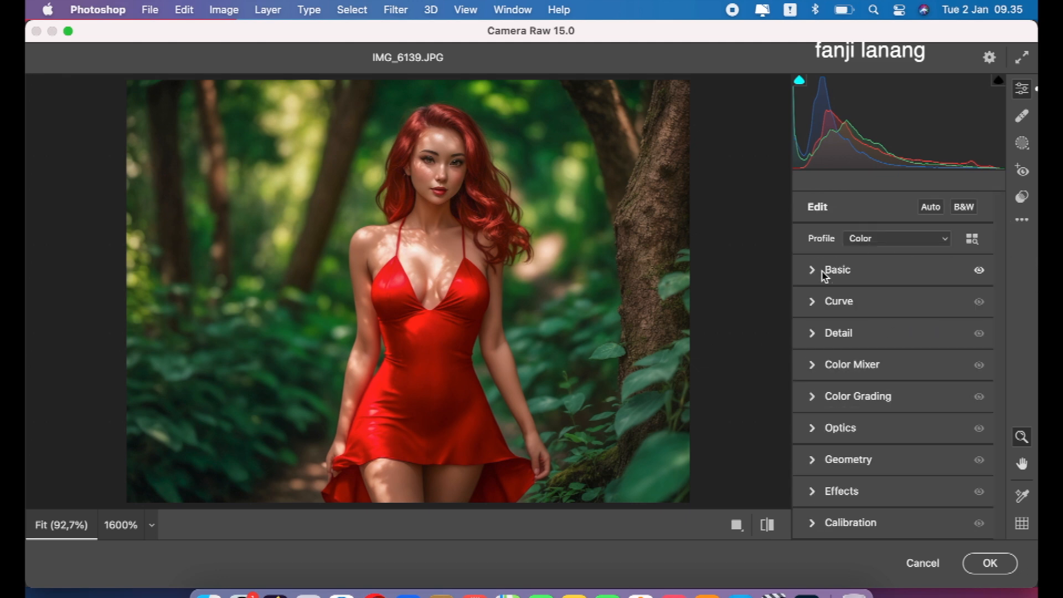
Shape the RGB point curve with points at input 0 output 9, input 65 output 55, and input 130 output 128
left_click(815, 301)
left_click(863, 231)
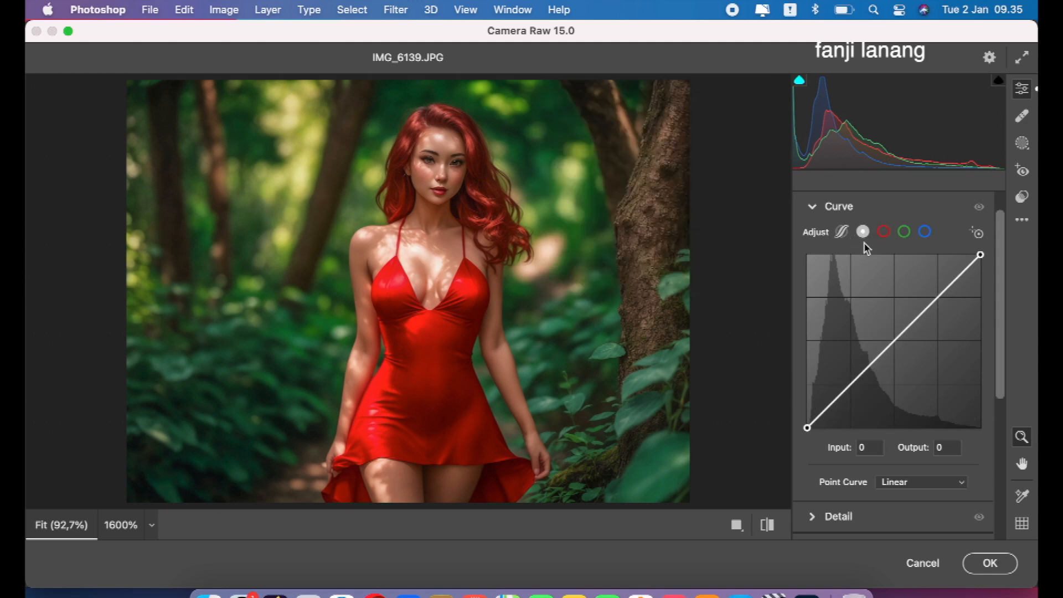
left_click(853, 389)
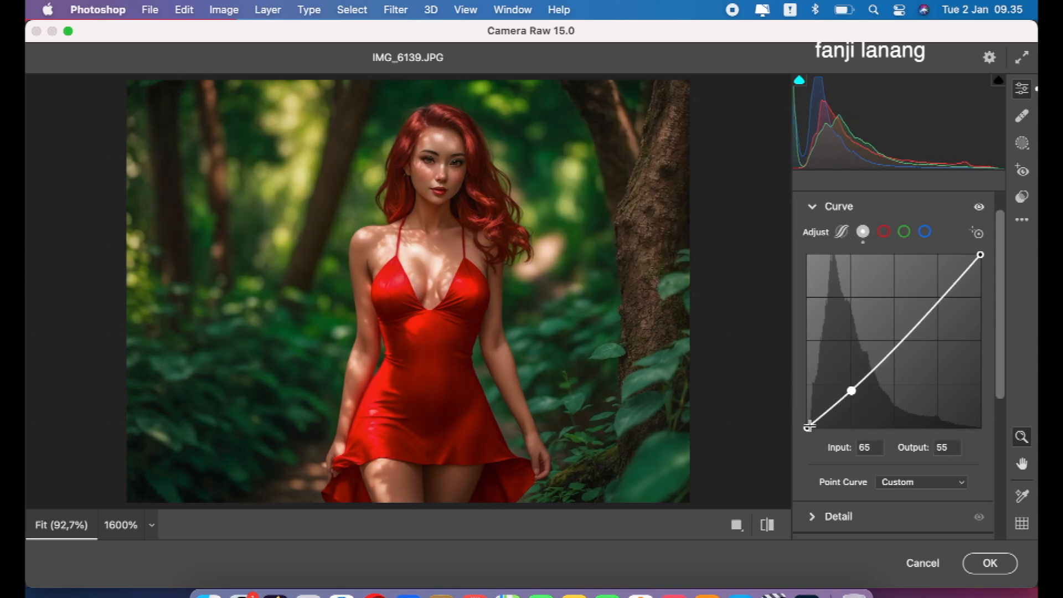
left_click_drag(806, 427, 807, 421)
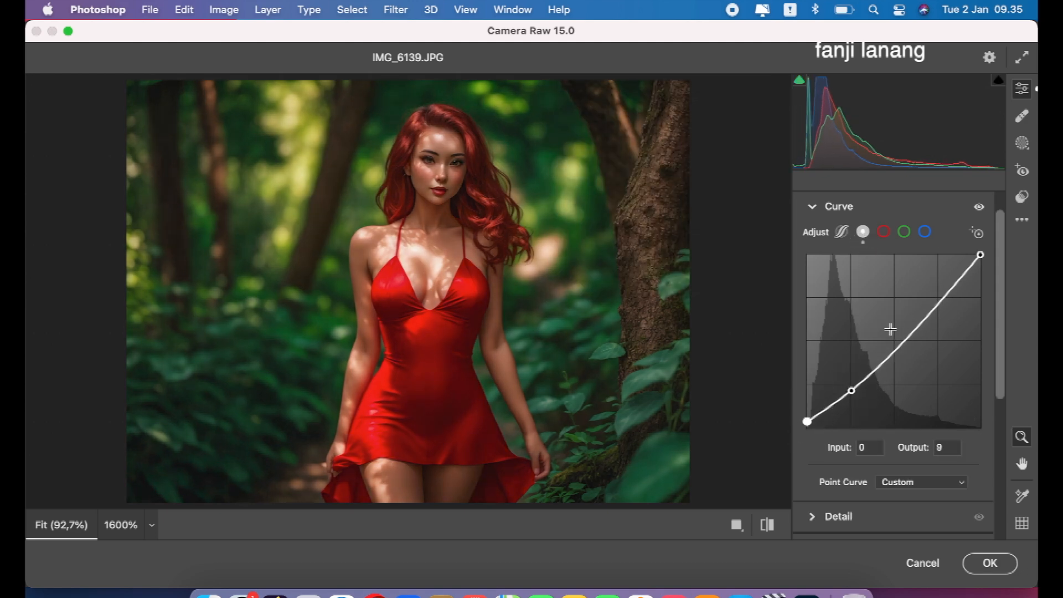
left_click_drag(895, 341, 895, 340)
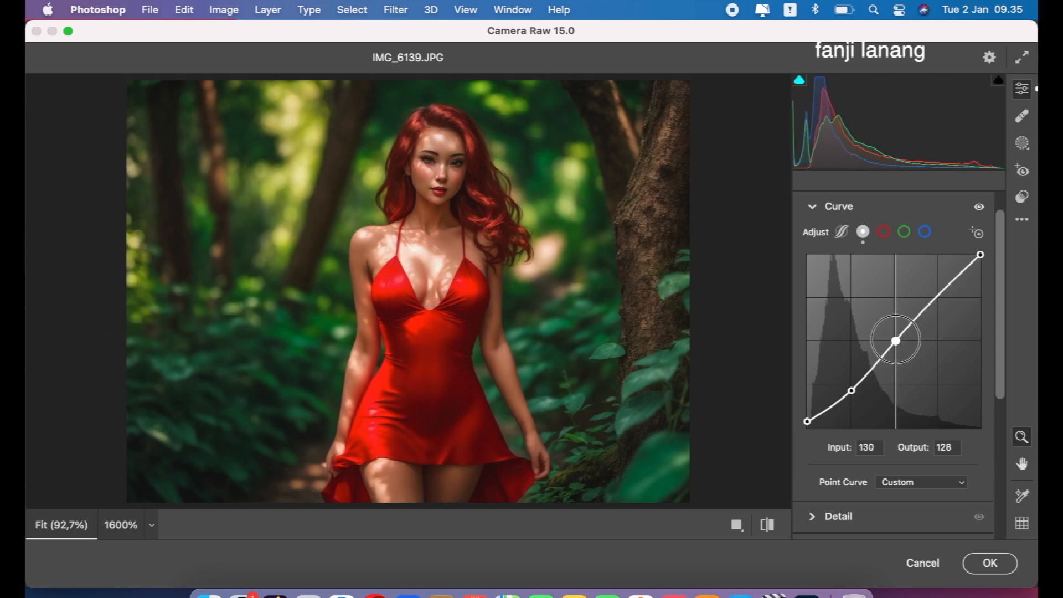
left_click(812, 207)
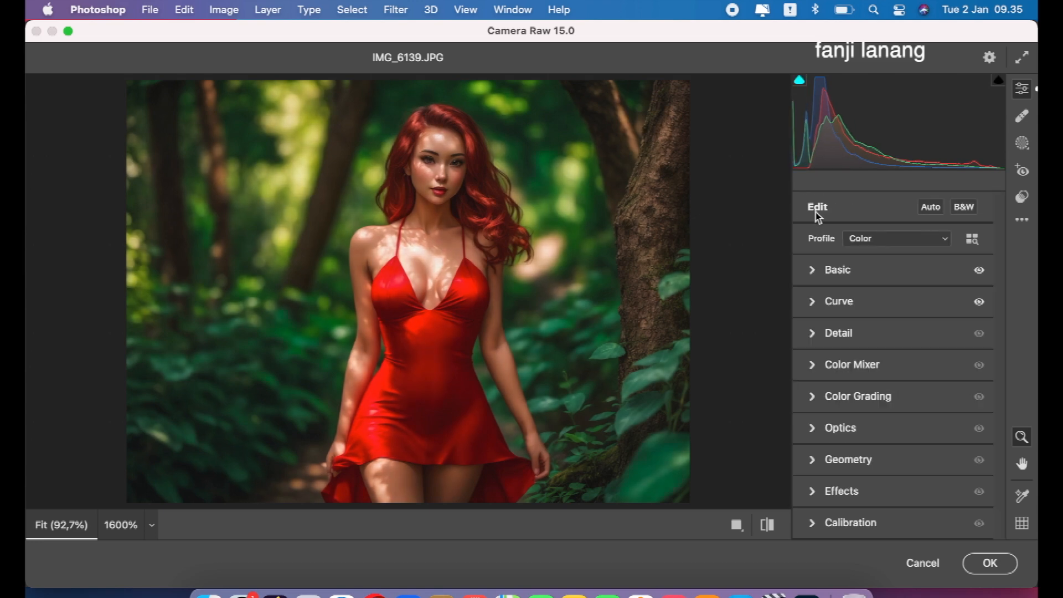
In the Color Mixer's HSL saturation, set Greens to -100, Yellows to -75 and Aquas to -75
left_click(820, 365)
left_click(822, 284)
left_click(852, 285)
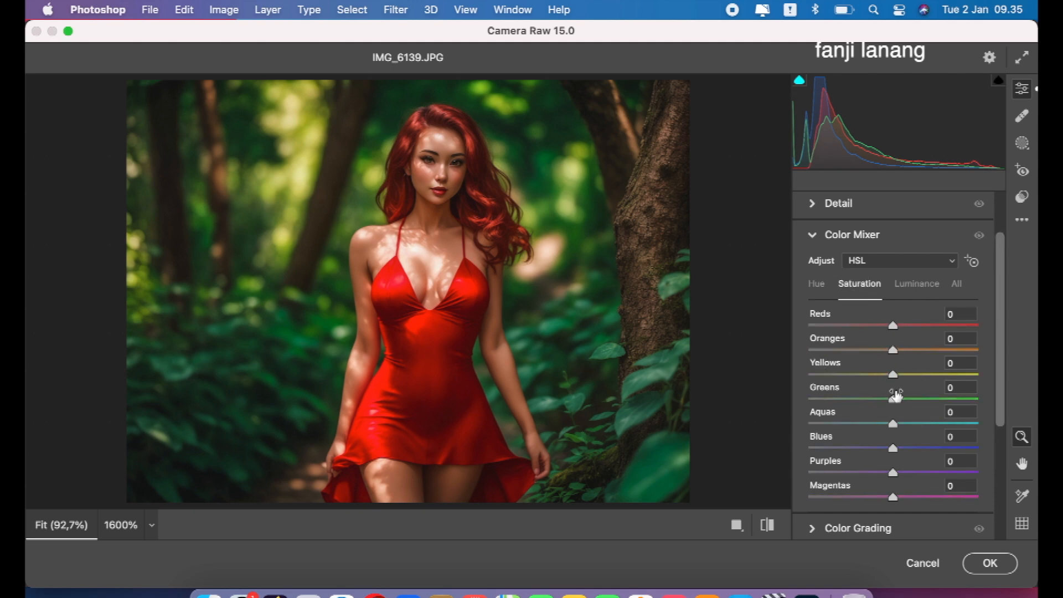
left_click_drag(893, 398, 851, 433)
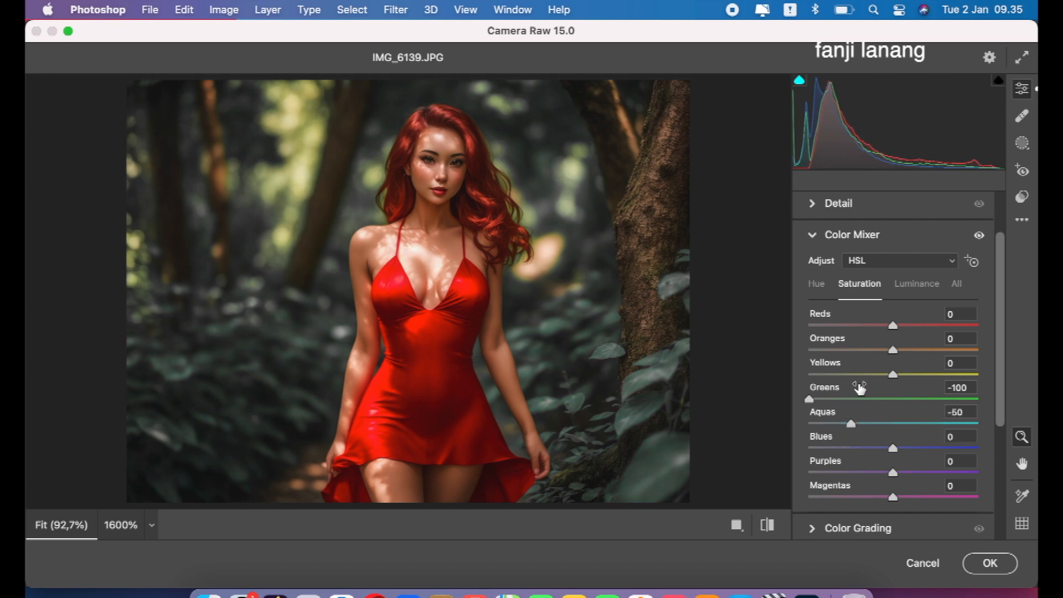
left_click_drag(859, 381, 831, 427)
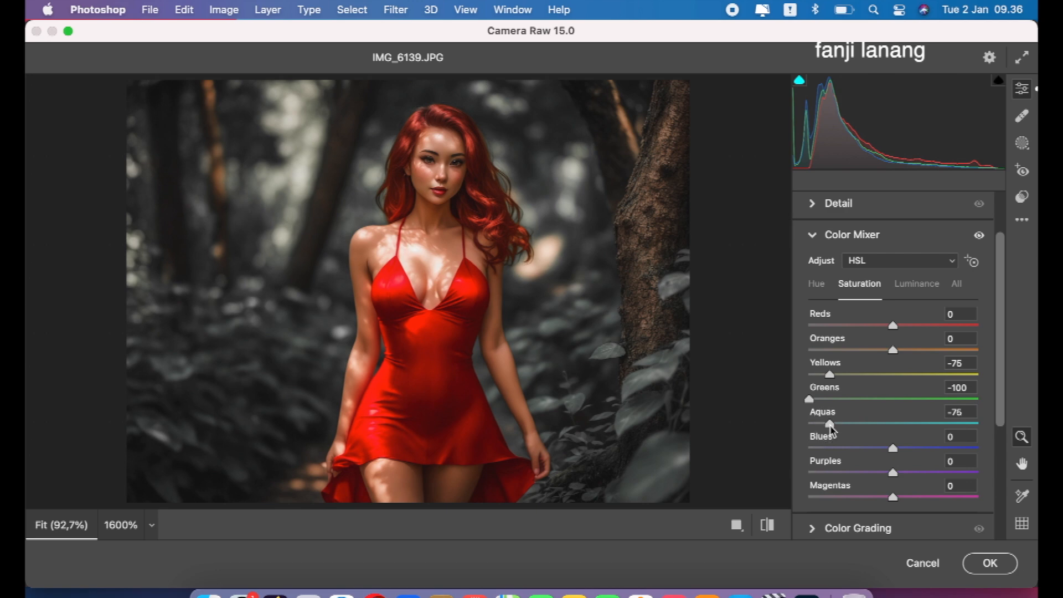
Raise the Color Mixer's Oranges luminance to about +22
left_click(905, 292)
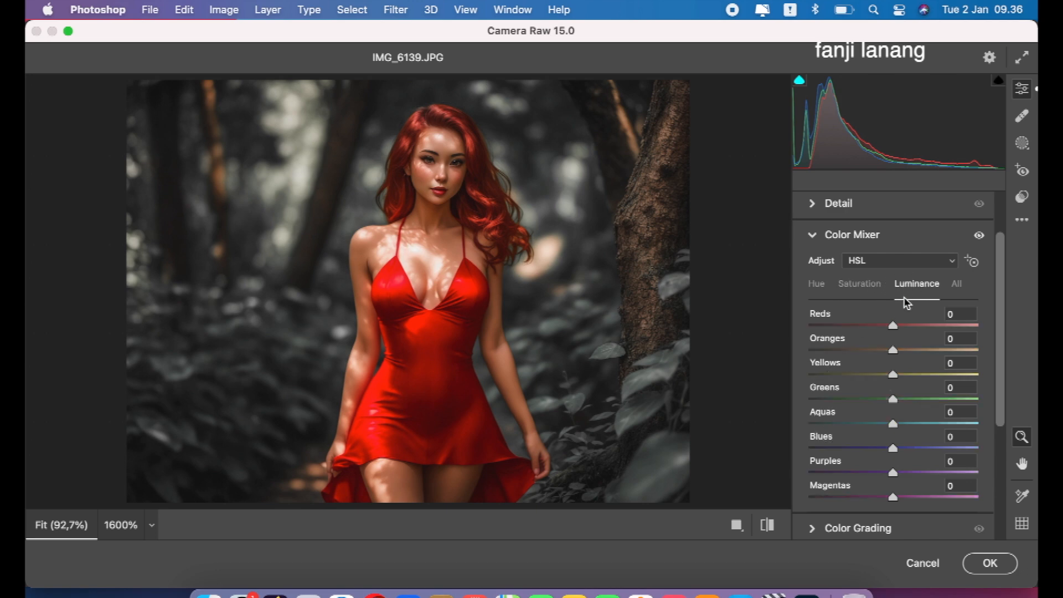
left_click_drag(902, 348, 915, 358)
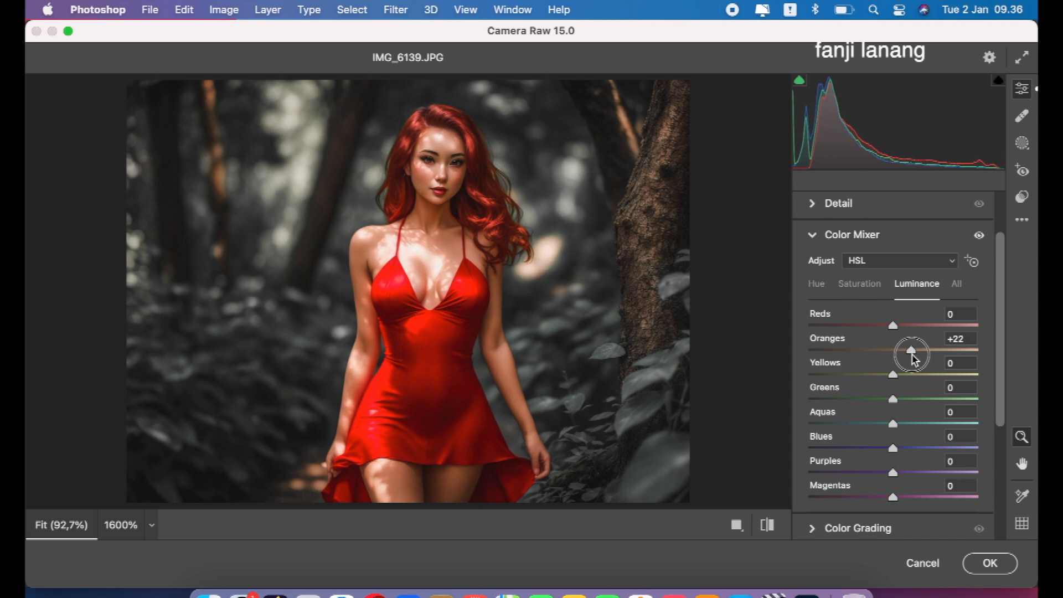
left_click_drag(913, 359, 913, 359)
left_click(812, 236)
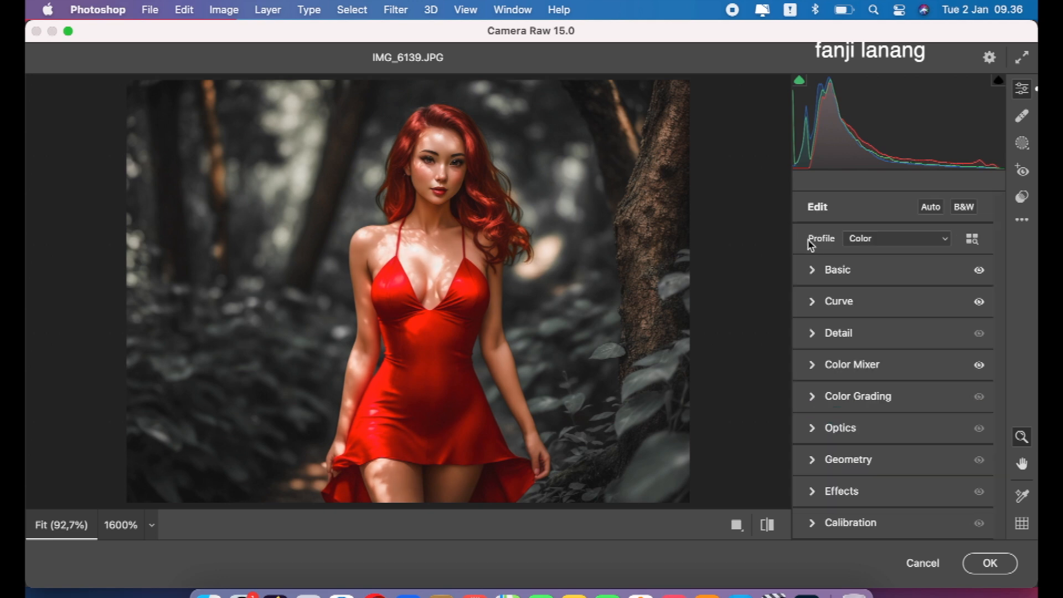
Color grade the midtones with Hue 195 and Saturation 15, and compare the before and after views
left_click(811, 399)
left_click(905, 235)
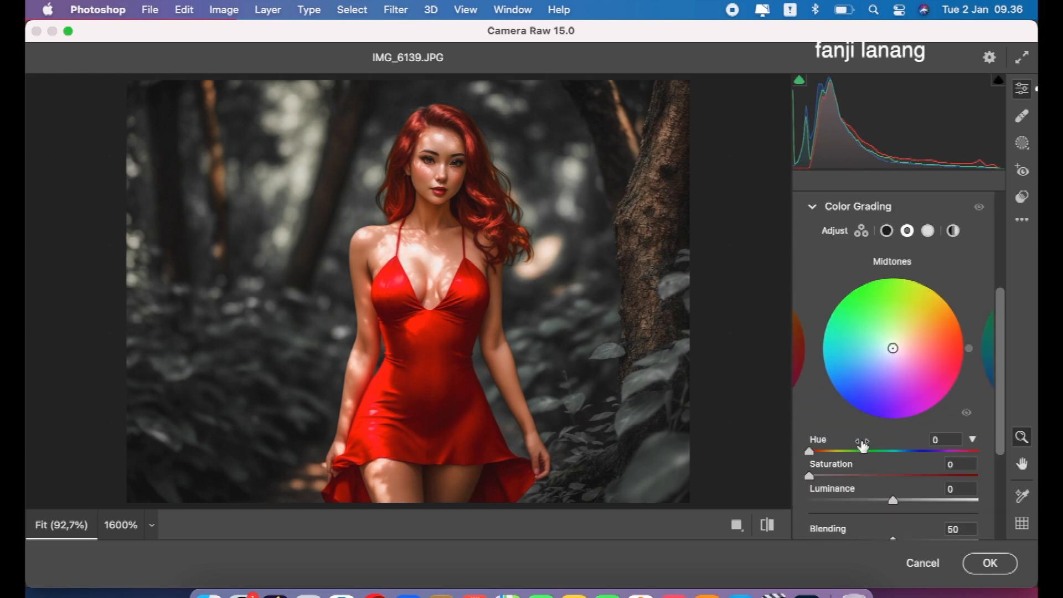
left_click(900, 452)
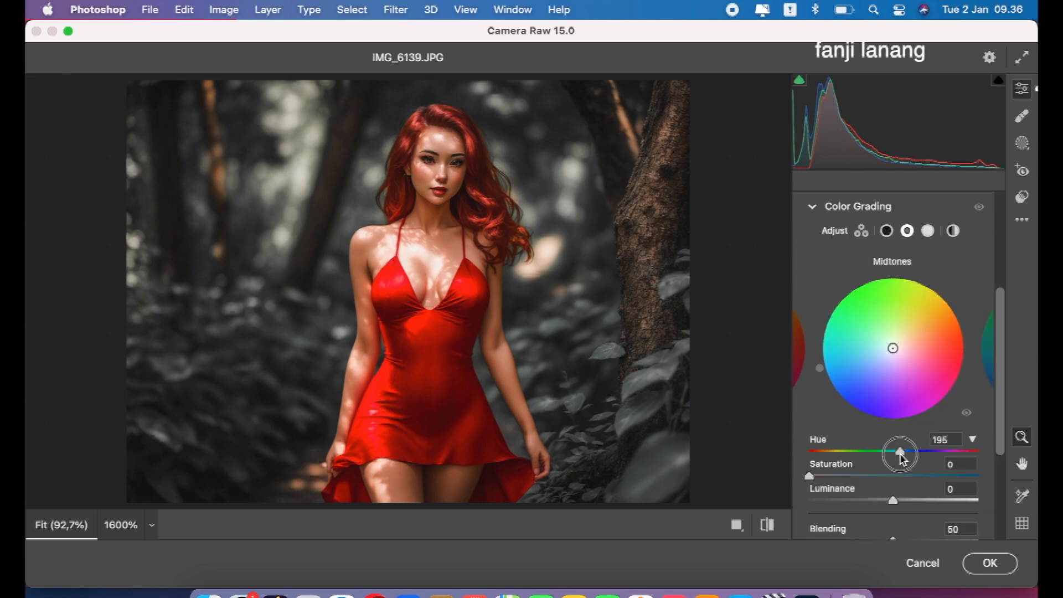
left_click(828, 477)
left_click_drag(828, 480, 834, 480)
mouse_move(897, 456)
left_mouse_down()
mouse_move(881, 456)
mouse_move(910, 461)
mouse_move(790, 457)
mouse_move(899, 465)
left_mouse_up()
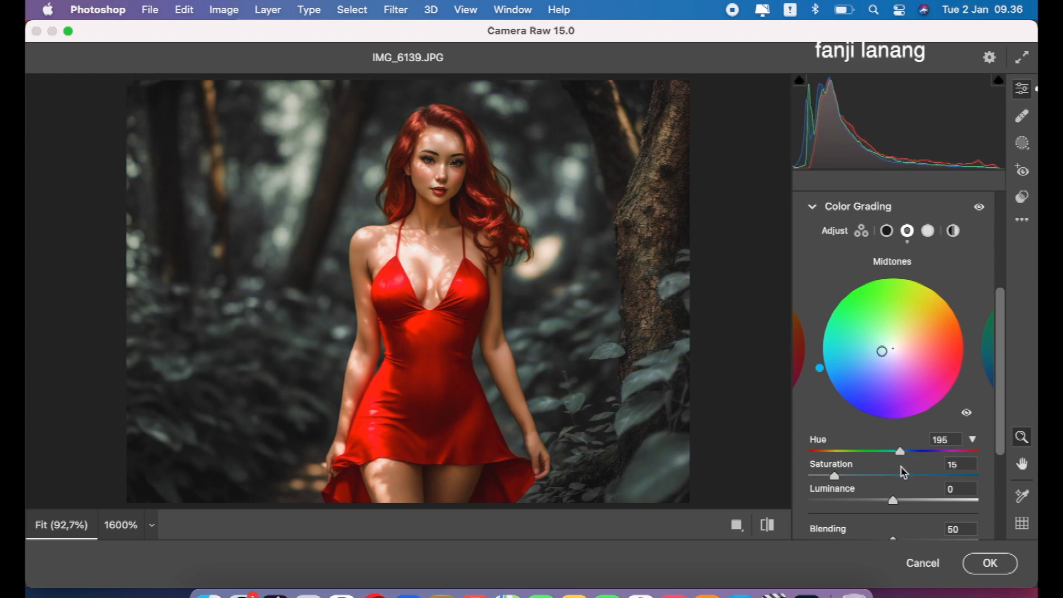
left_click(812, 208)
left_click(765, 526)
left_click(766, 527)
Set the Optics Vignette to -100 to darken the image edges
left_click(815, 430)
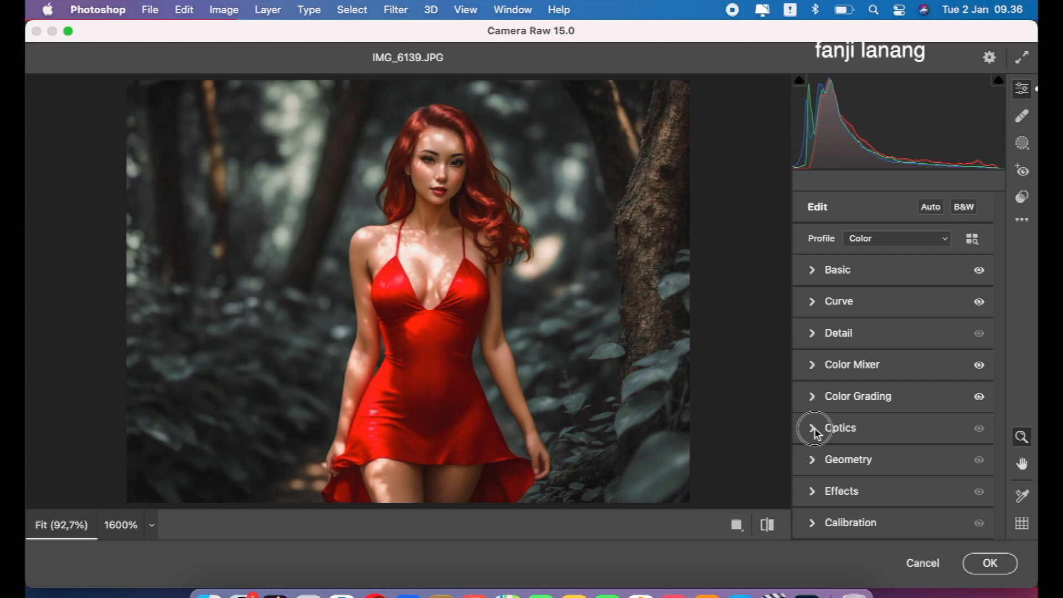
left_click_drag(849, 276, 782, 295)
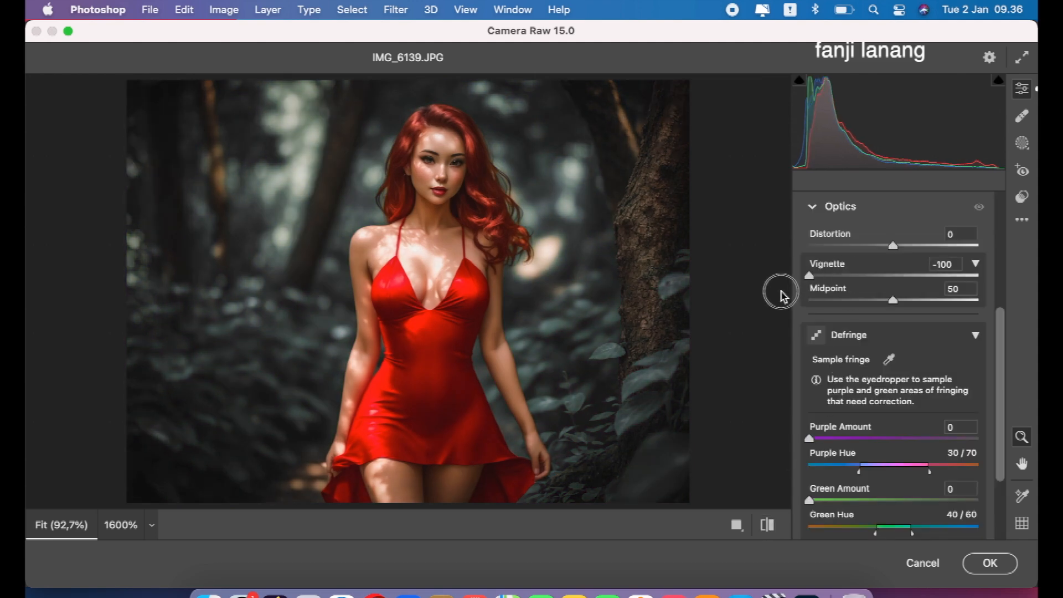
left_click(815, 208)
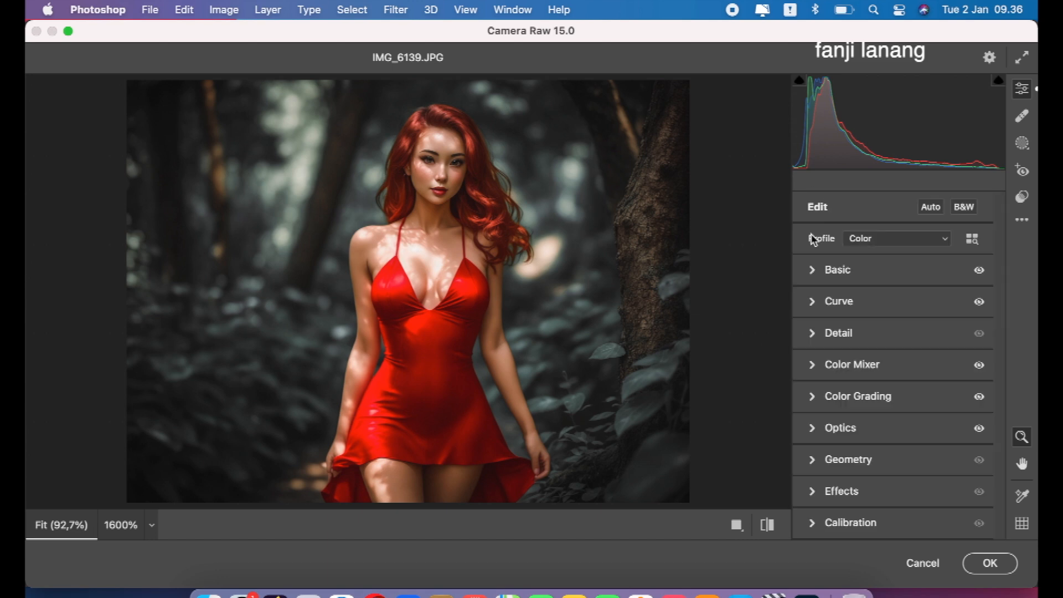
Set the Calibration hues to +25 for Red Primary, +12 for Green Primary and -24 for Blue Primary
left_click(822, 520)
left_click(913, 351)
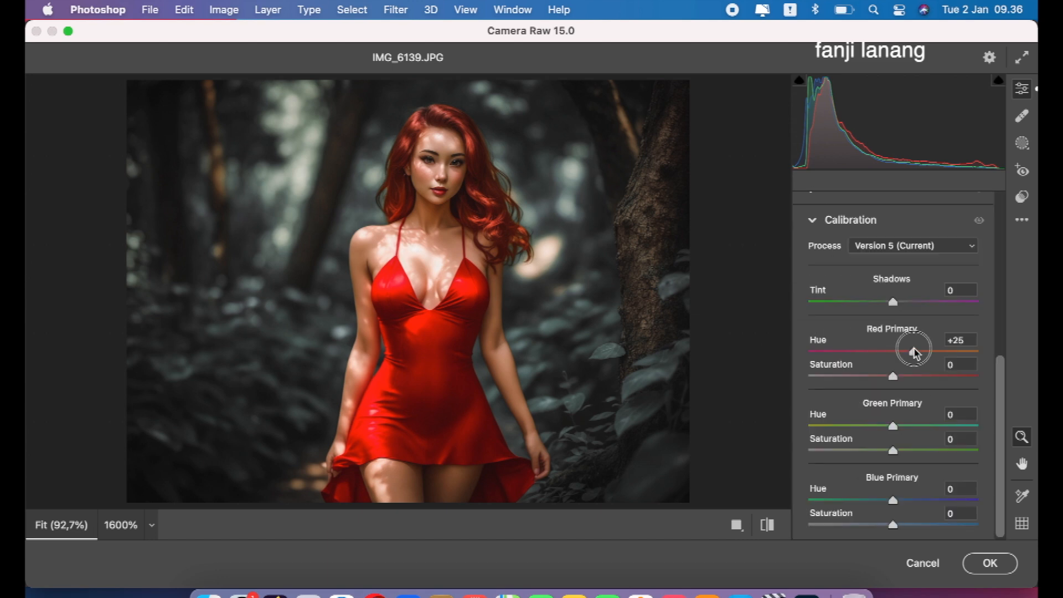
left_click(904, 425)
left_click(881, 500)
left_click_drag(882, 500, 875, 504)
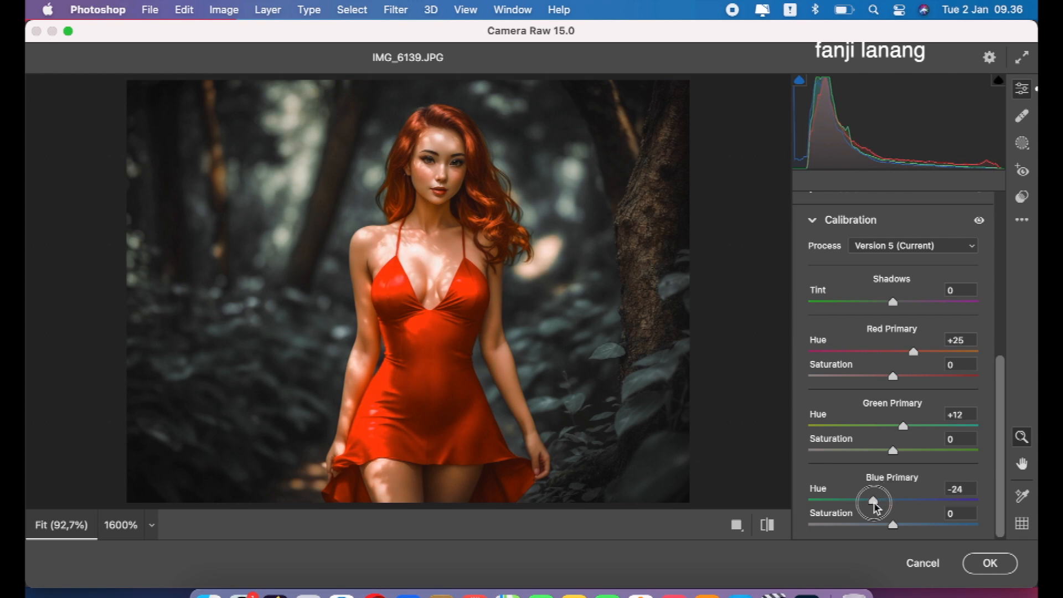
Refine the Calibration hues to +20 for Red Primary and +35 for Green Primary
left_click(908, 352)
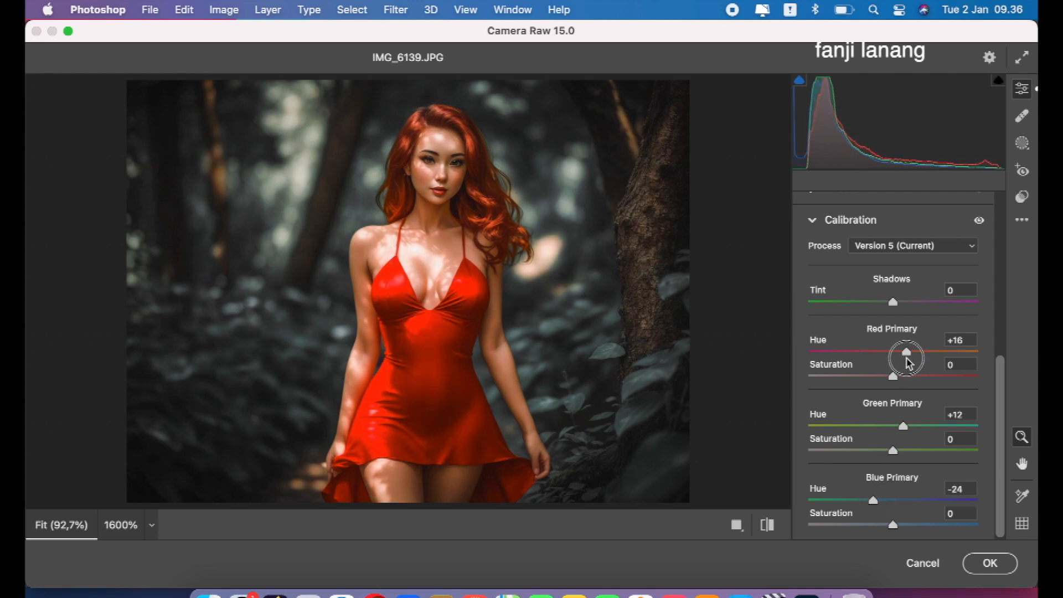
left_click_drag(906, 358, 911, 369)
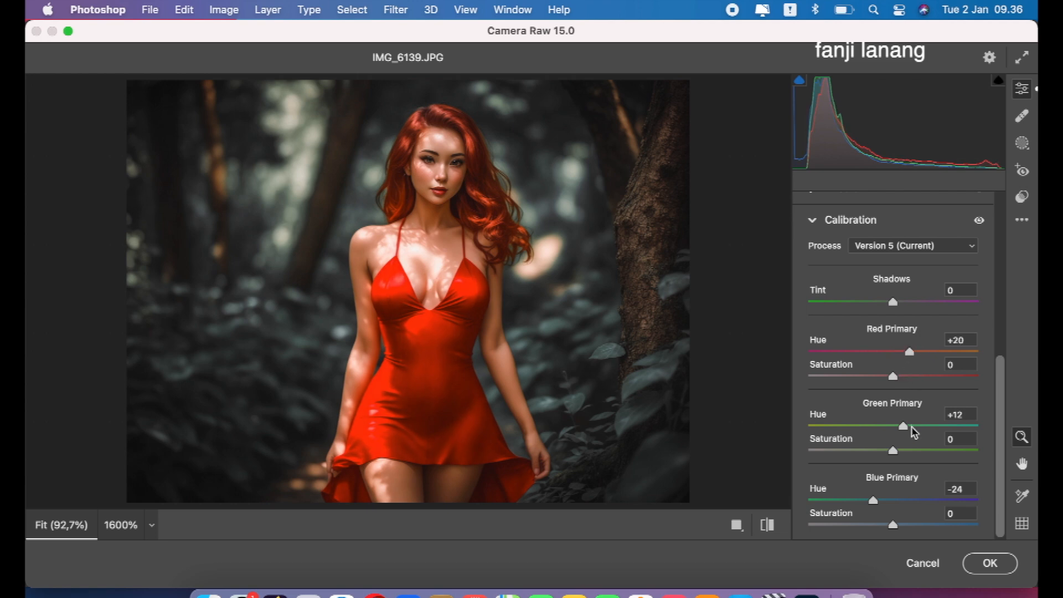
mouse_move(905, 427)
left_mouse_down()
mouse_move(779, 441)
mouse_move(1033, 440)
mouse_move(907, 447)
mouse_move(926, 453)
mouse_move(923, 437)
left_mouse_up()
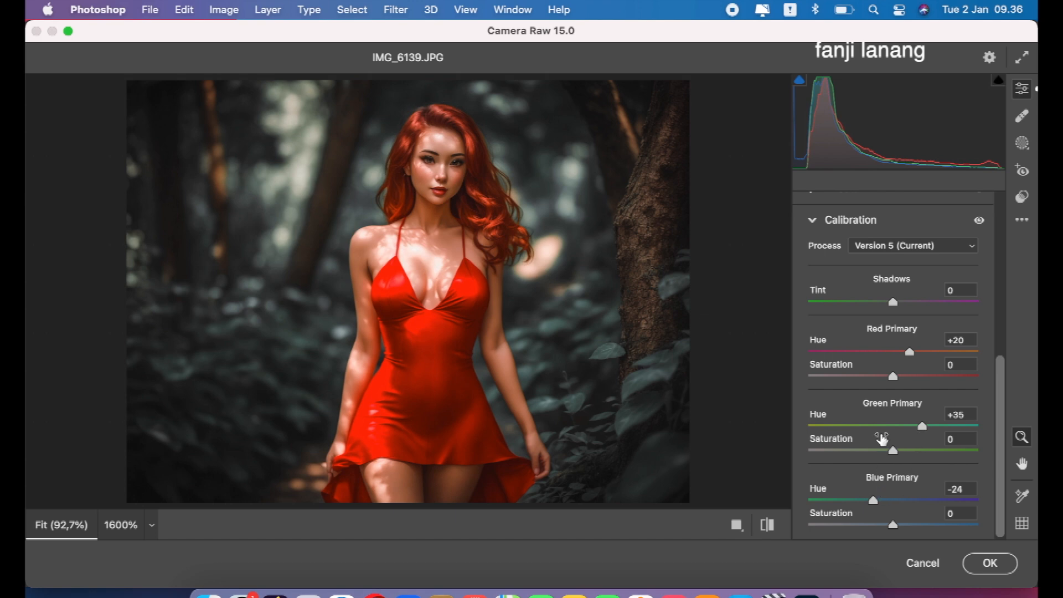
Set the Calibration saturation to +5 for Red Primary and -5 for Blue Primary
left_click(901, 377)
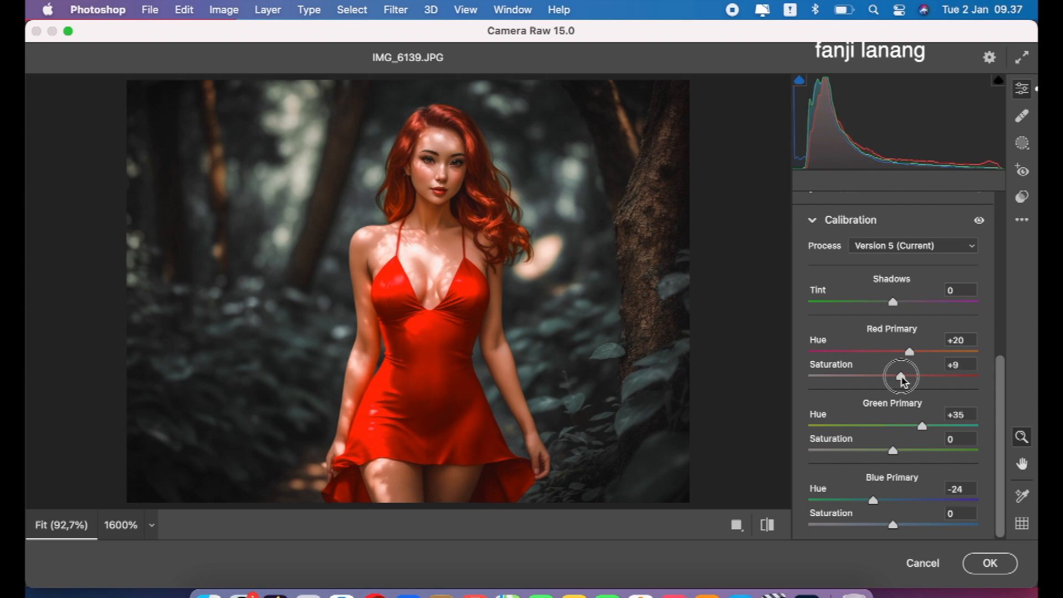
mouse_move(901, 379)
left_mouse_down()
mouse_move(892, 382)
mouse_move(903, 382)
mouse_move(898, 394)
left_mouse_up()
left_click_drag(897, 394, 898, 391)
left_click_drag(885, 522, 889, 524)
Apply the Camera Raw adjustments to the Background copy layer and compare the graded result with the original image
left_click(766, 525)
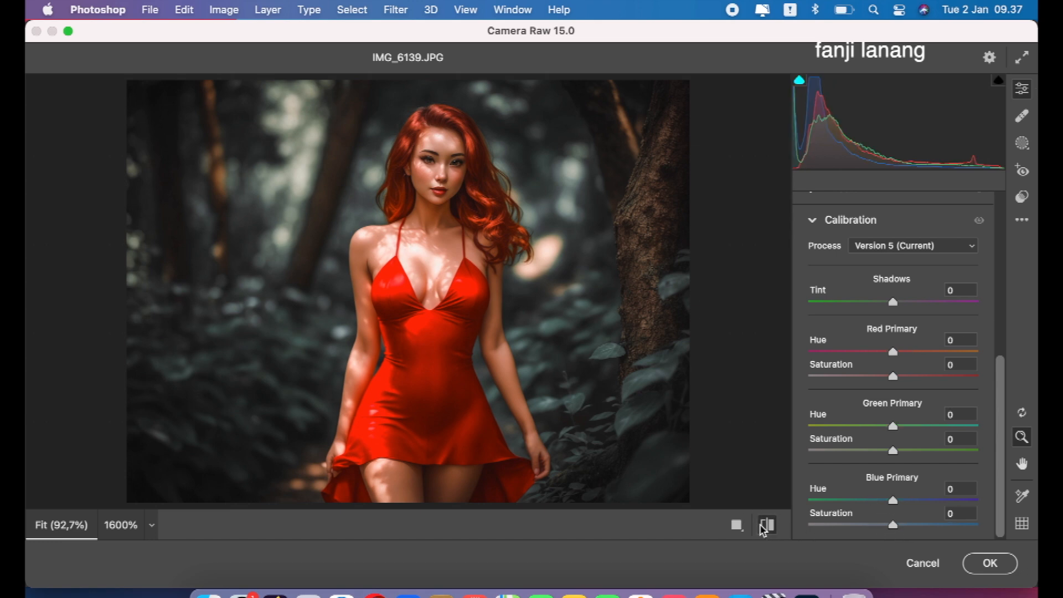
left_click(767, 525)
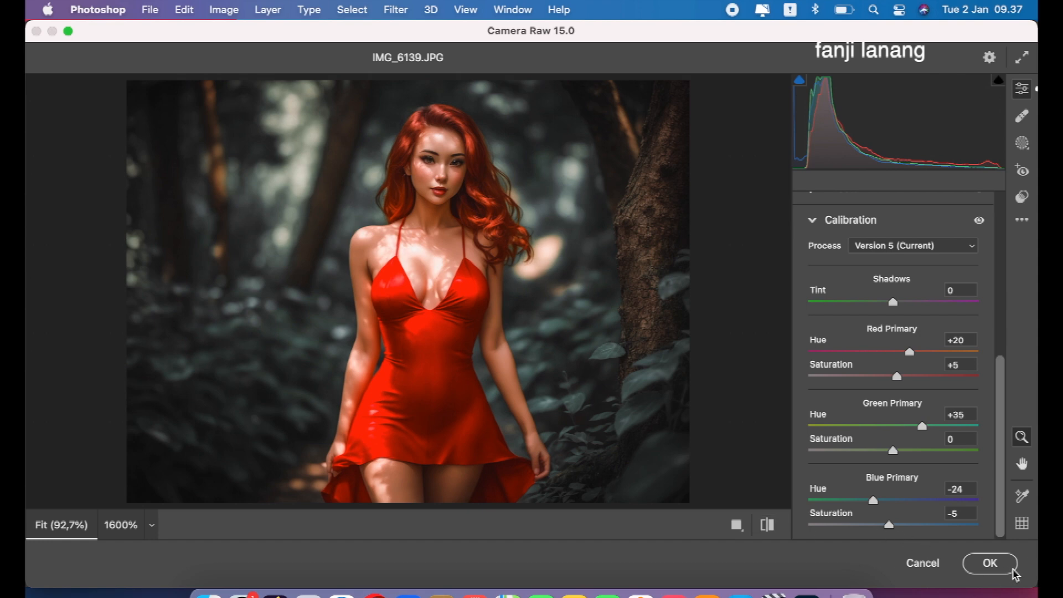
left_click(990, 563)
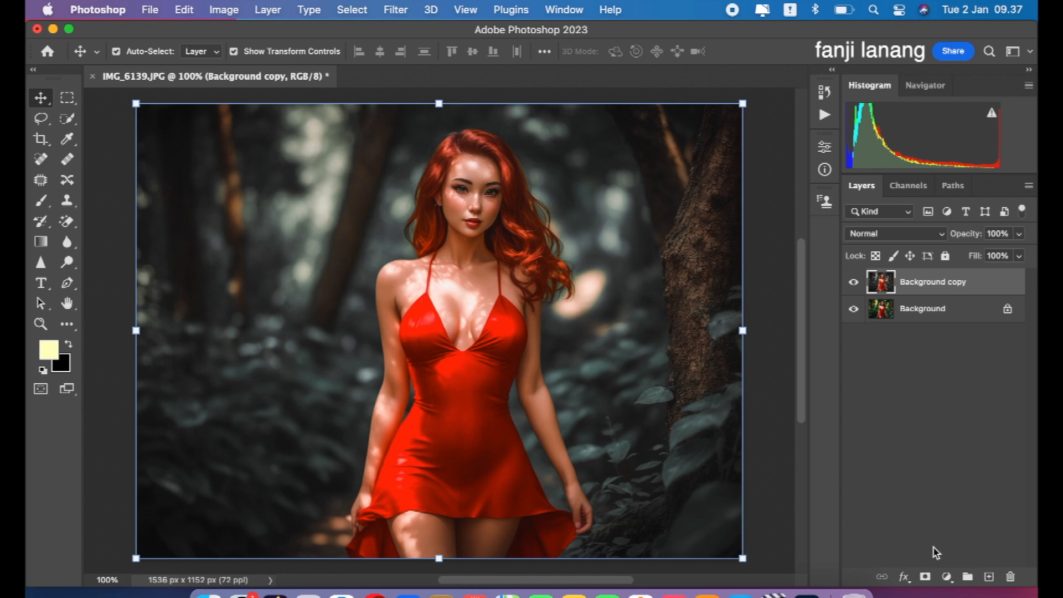
left_click(853, 283)
left_click(853, 283)
Add a Selective Color adjustment layer above Background copy and slightly adjust Magenta in the Reds
left_click(947, 576)
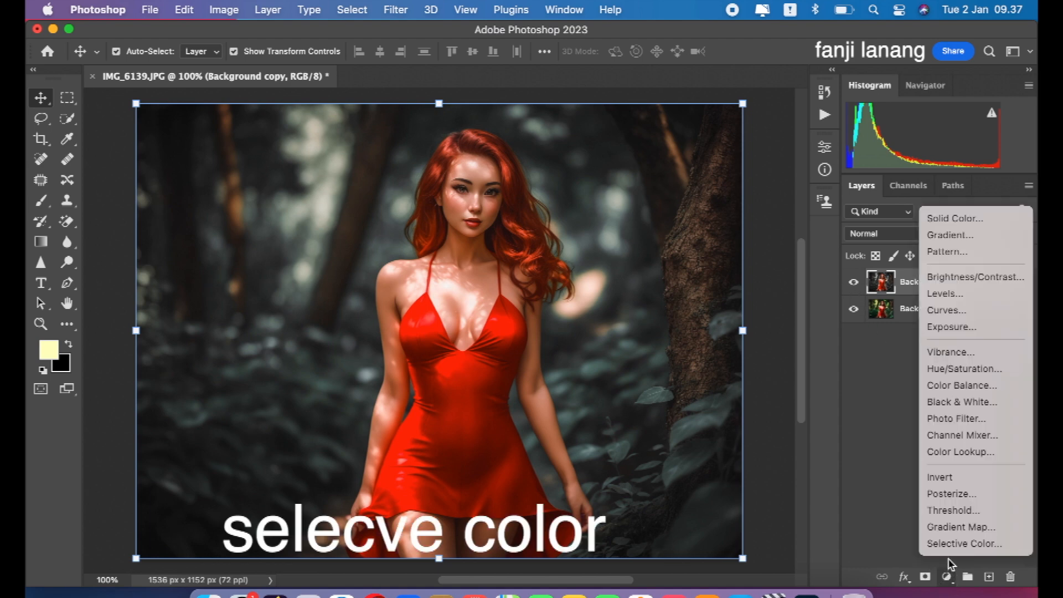
left_click(944, 541)
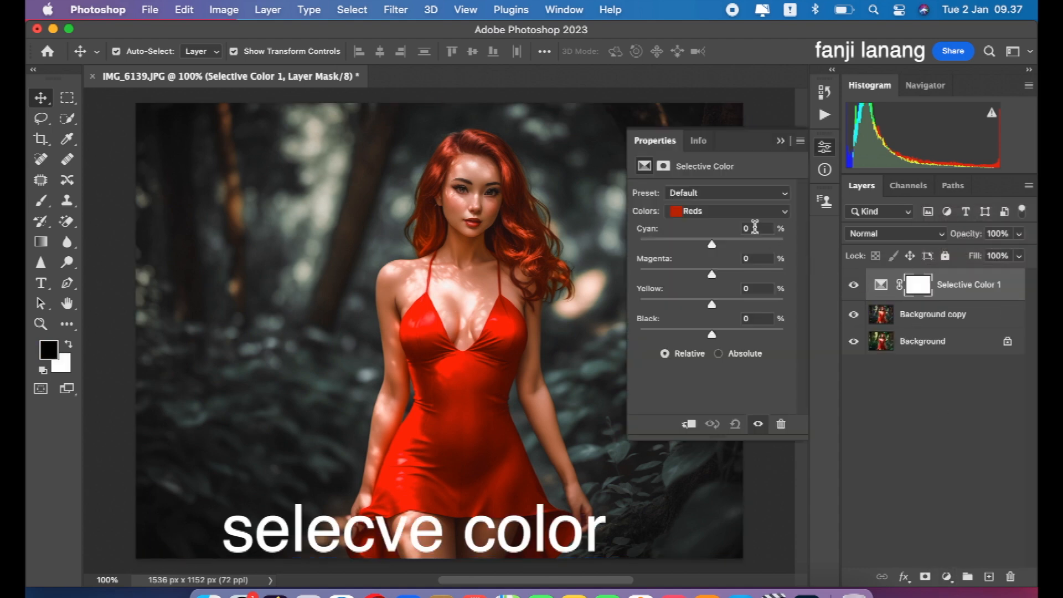
left_click(719, 215)
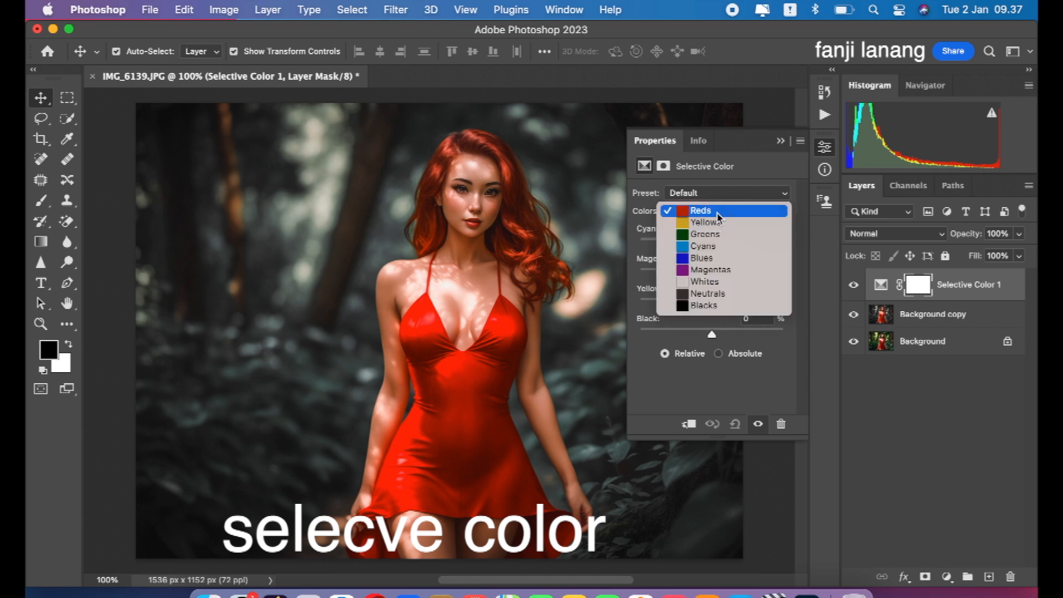
left_click(718, 212)
left_click_drag(703, 277, 708, 276)
For the Blacks in Selective Color, set Cyan to +5%, Magenta to 0%, Yellow to -5% and Black to +5%
left_click(706, 215)
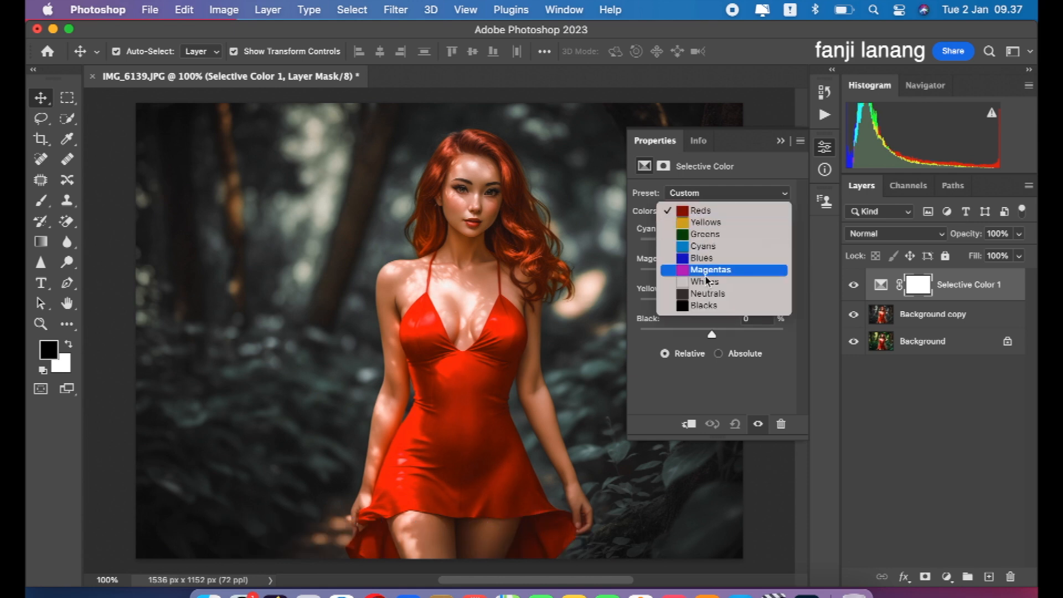
left_click(708, 306)
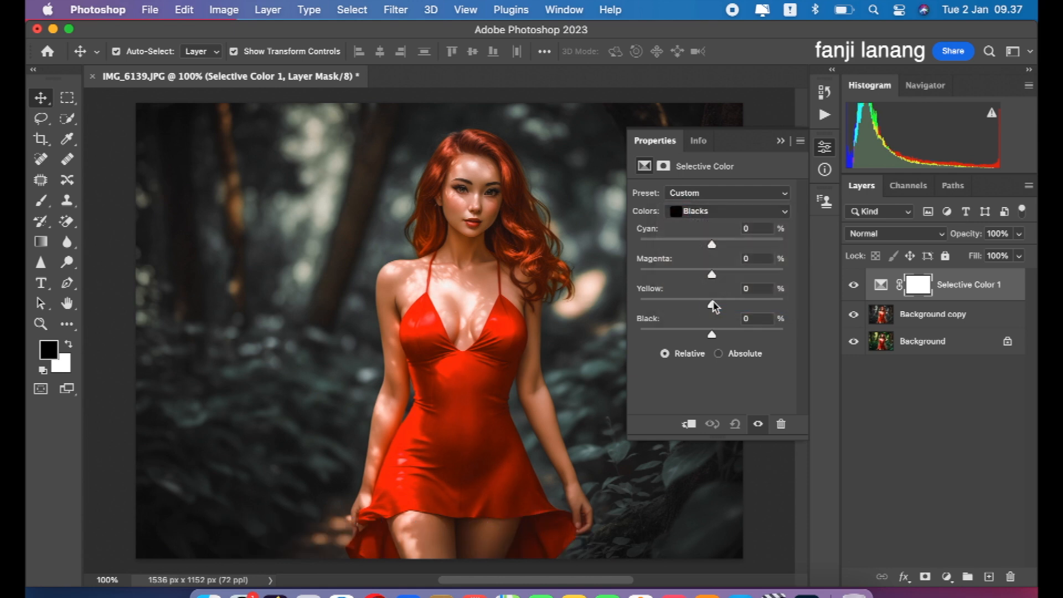
left_click_drag(712, 304, 708, 308)
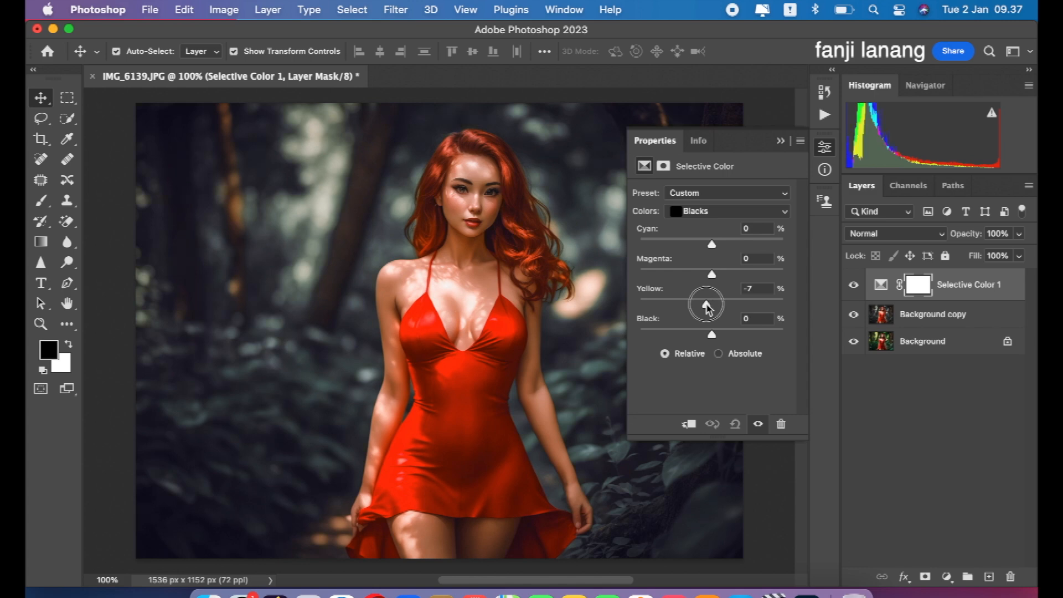
mouse_move(708, 308)
left_mouse_down()
mouse_move(715, 274)
mouse_move(713, 292)
left_mouse_up()
left_click_drag(712, 244, 716, 249)
left_click_drag(711, 274, 711, 279)
left_click(723, 257)
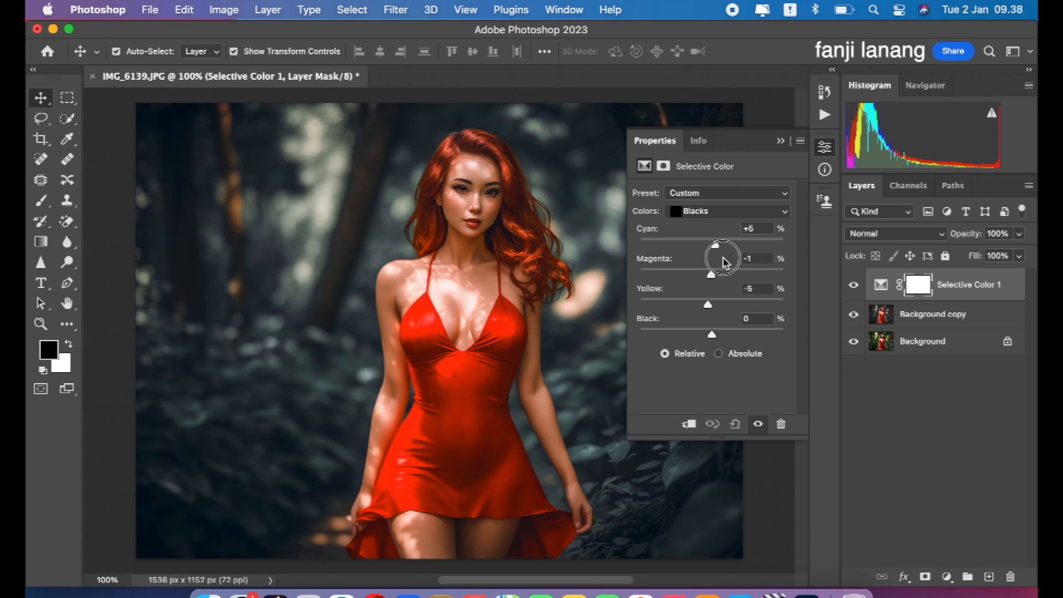
type("0")
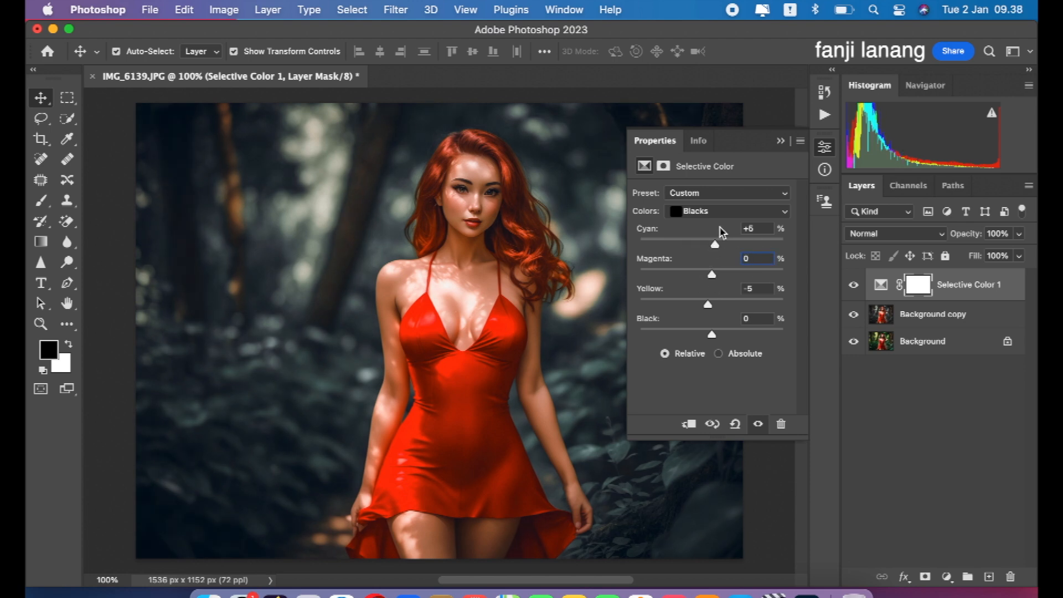
left_click_drag(712, 335, 715, 338)
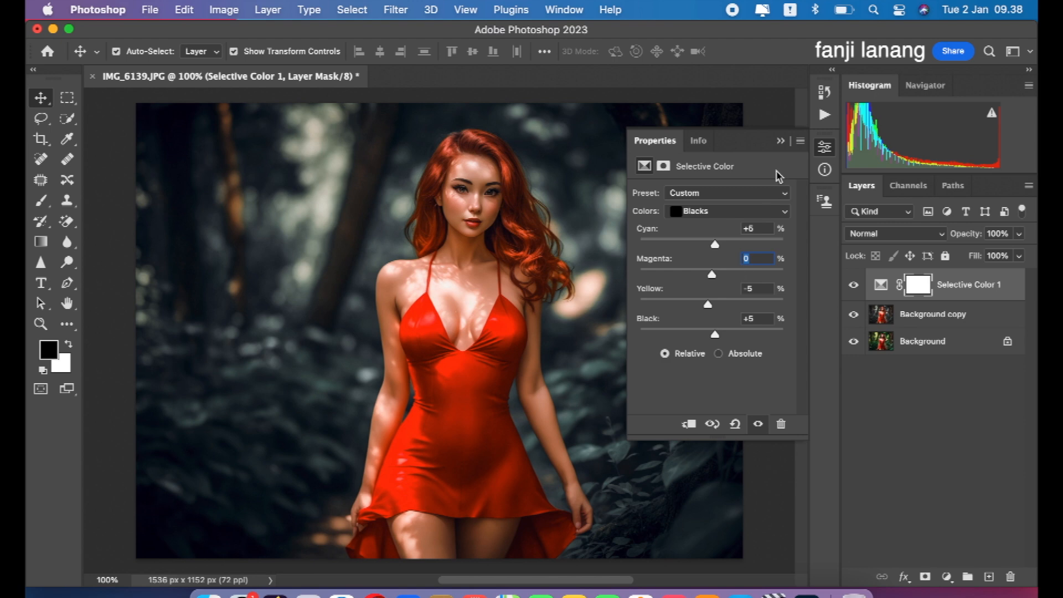
Collapse the adjustment properties and toggle the visibility of Selective Color 1 and Background copy to compare before and after
left_click(781, 140)
left_click(854, 285)
left_click(854, 285)
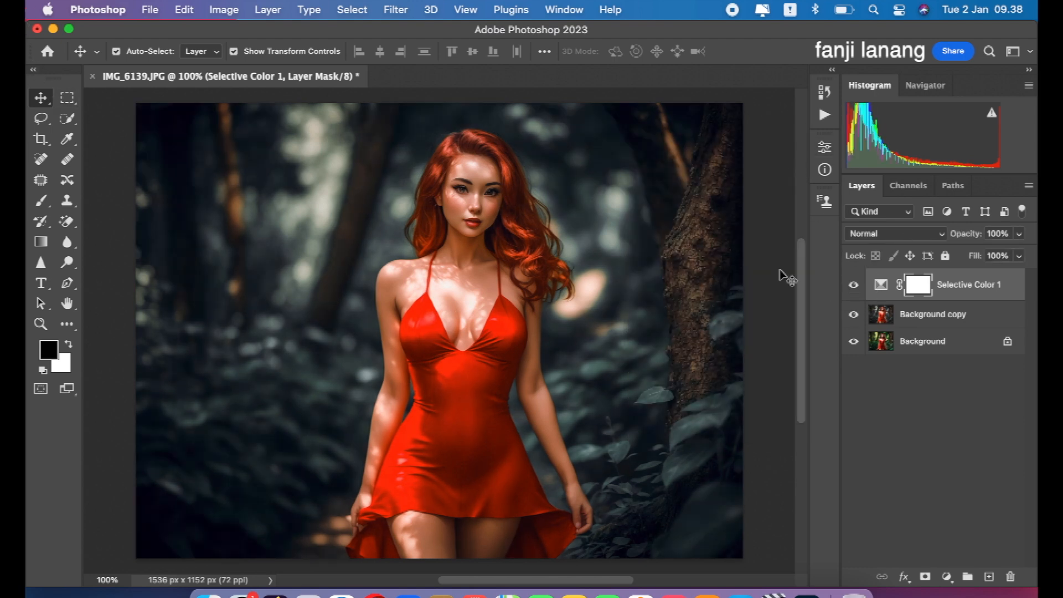
left_click(847, 287)
left_click(853, 314)
left_click(853, 284)
left_click(853, 314)
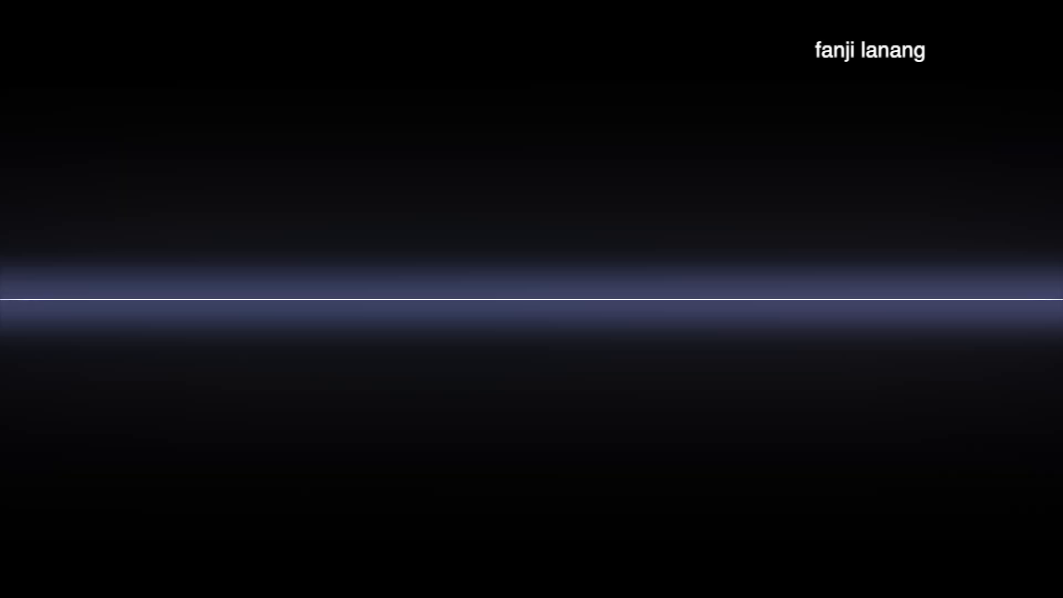